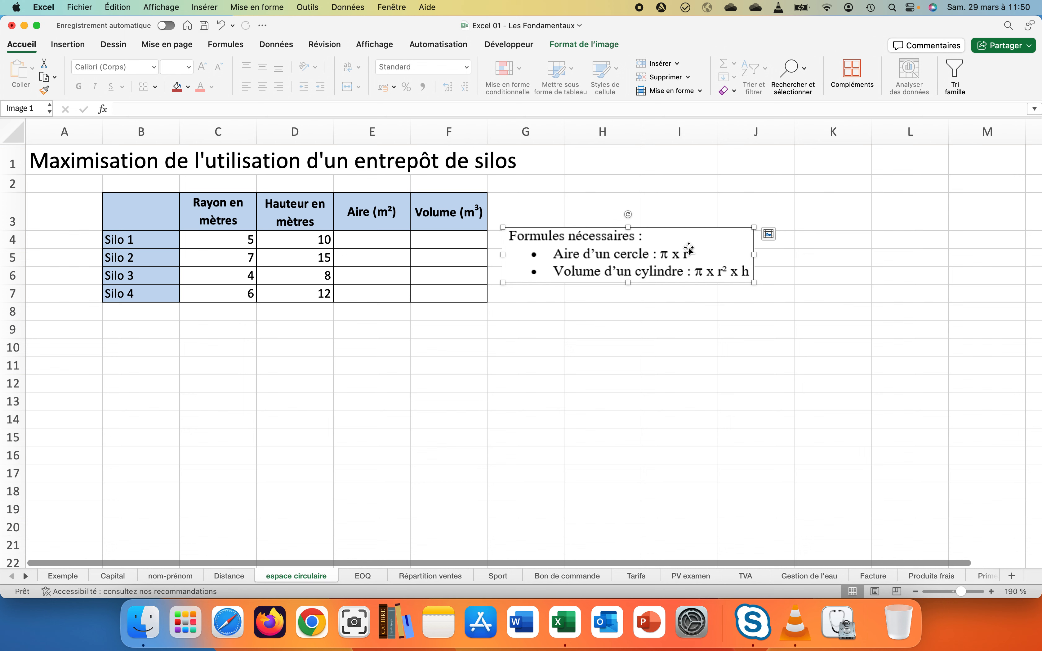
Enter =C4^2 in E4 so Silo 1's squared radius shows 25
{"action": "left_click", "coordinate": [369, 239]}
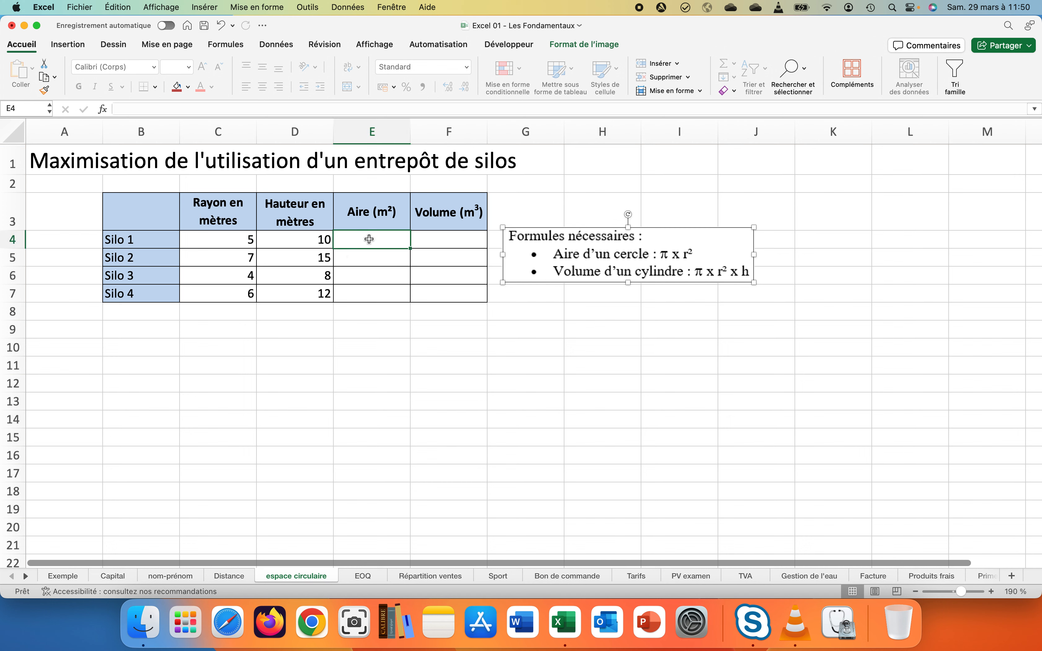
{"action": "type", "text": "="}
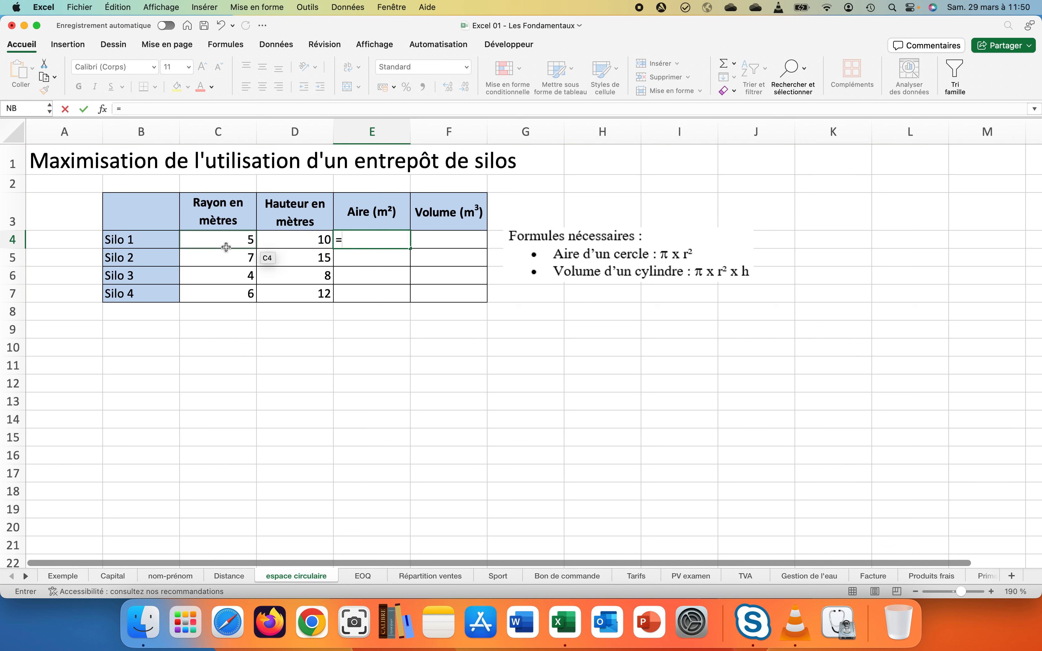
{"action": "left_click", "coordinate": [224, 244]}
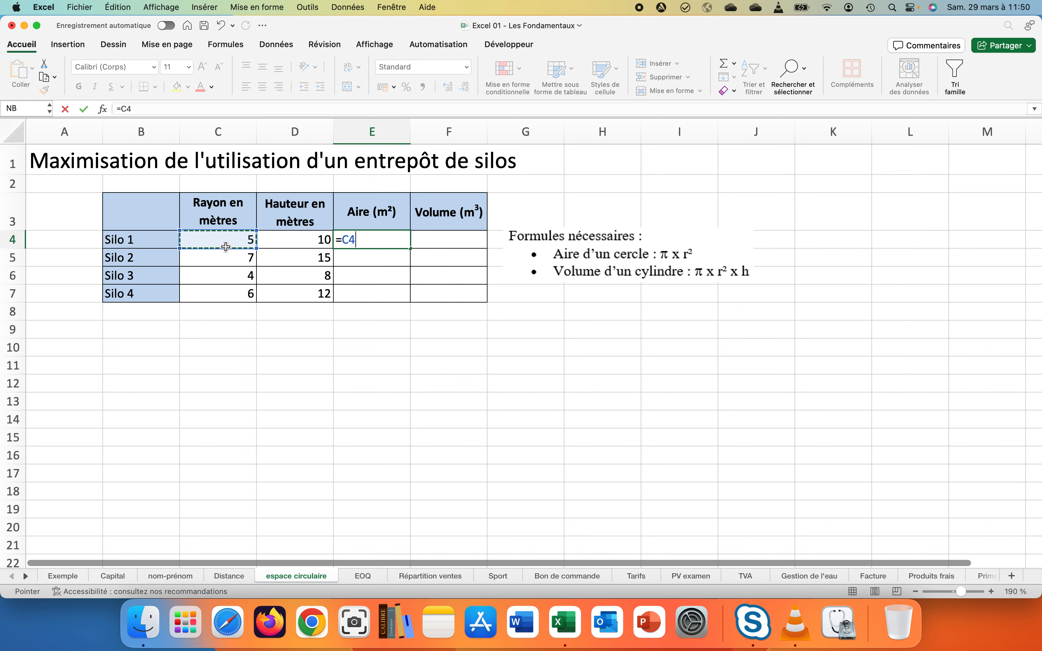
{"action": "type", "text": "2"}
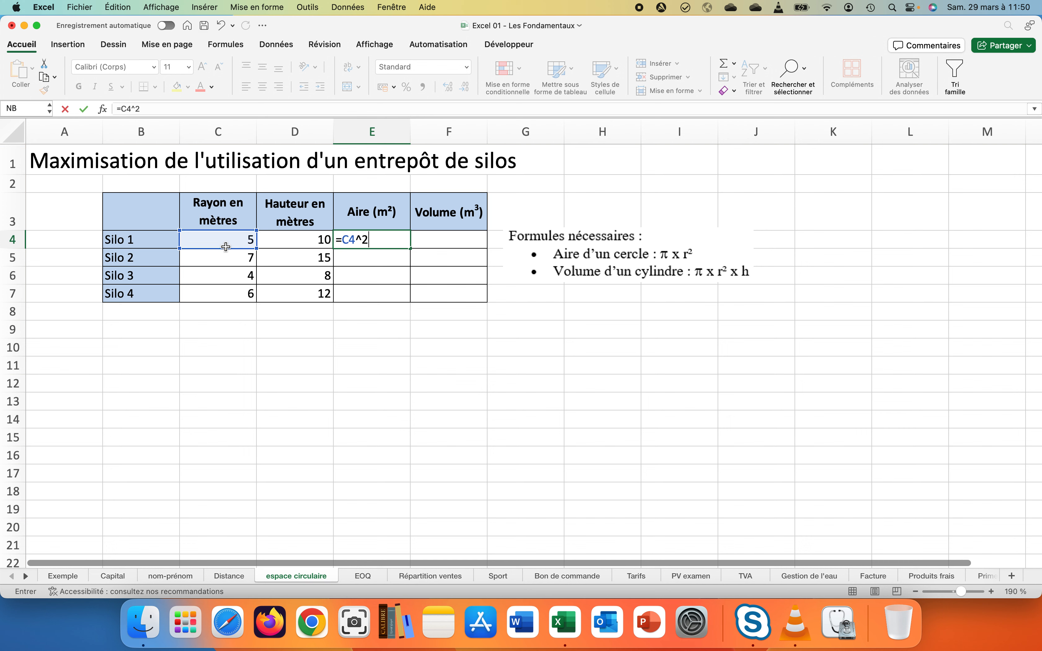
{"action": "key", "text": "Return"}
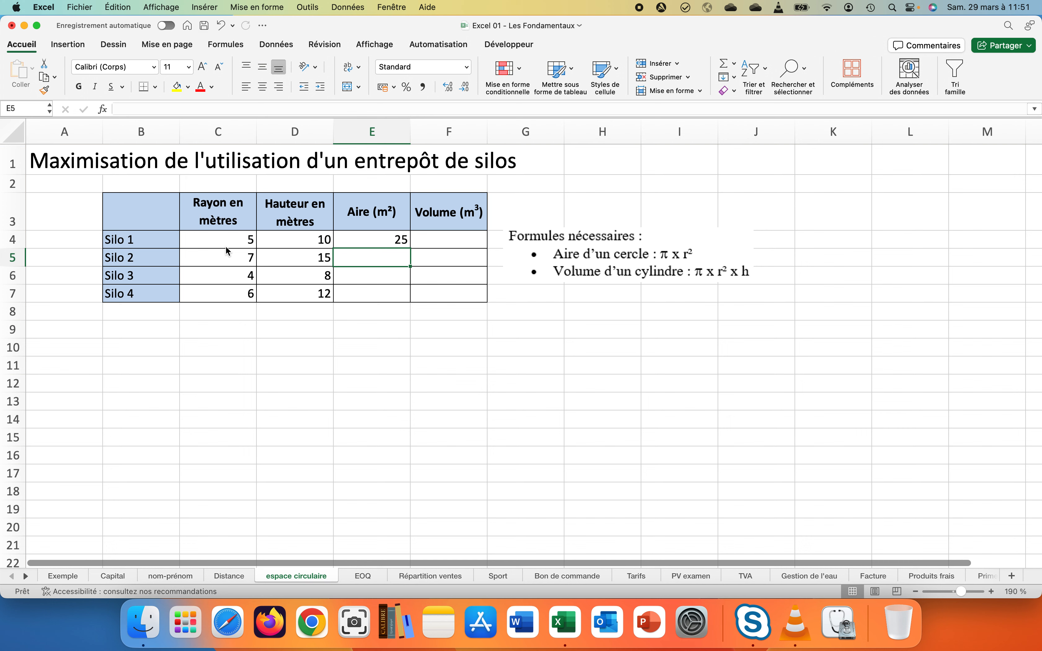
Append *PI() to E4's formula so Silo 1's area reads 78,5398163
{"action": "double_click", "coordinate": [355, 237]}
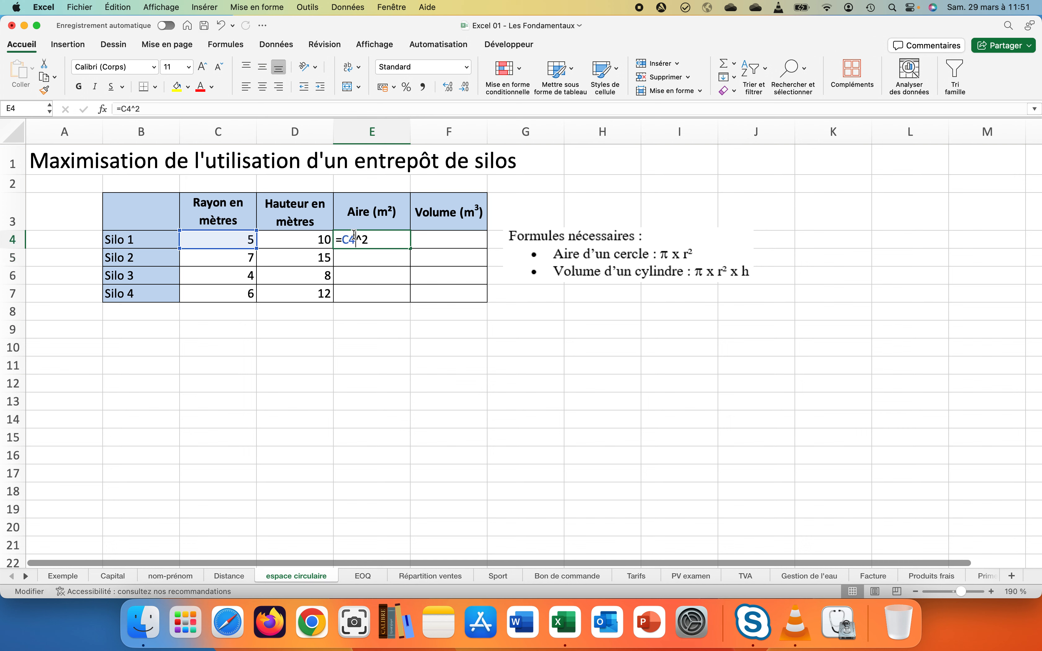
{"action": "left_click", "coordinate": [377, 239]}
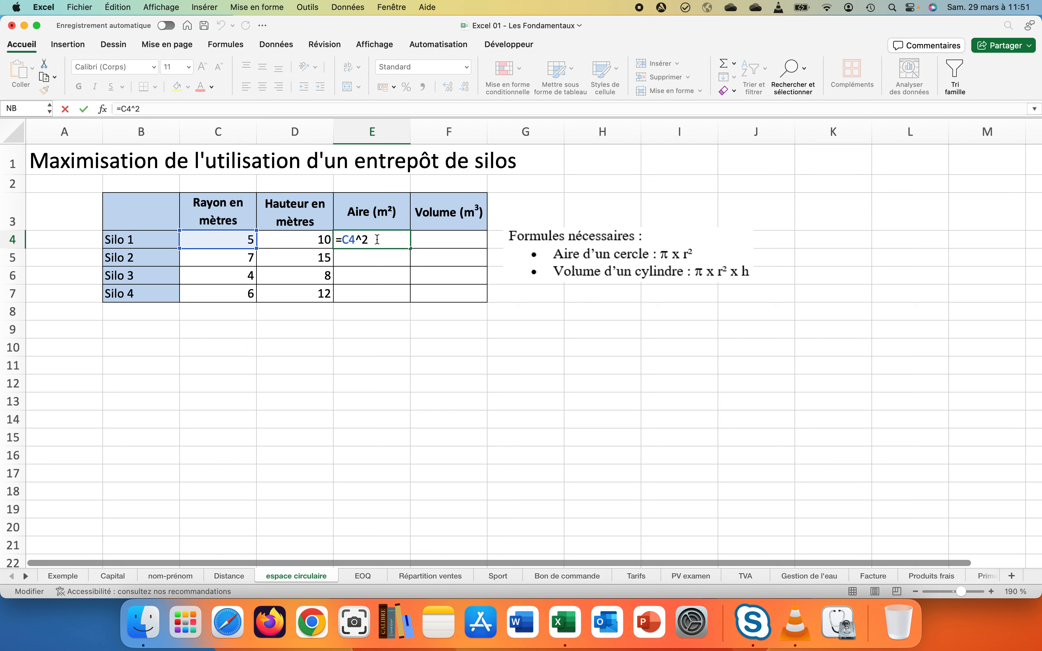
{"action": "type", "text": "$"}
{"action": "key", "text": "BackSpace"}
{"action": "type", "text": "*pi()"}
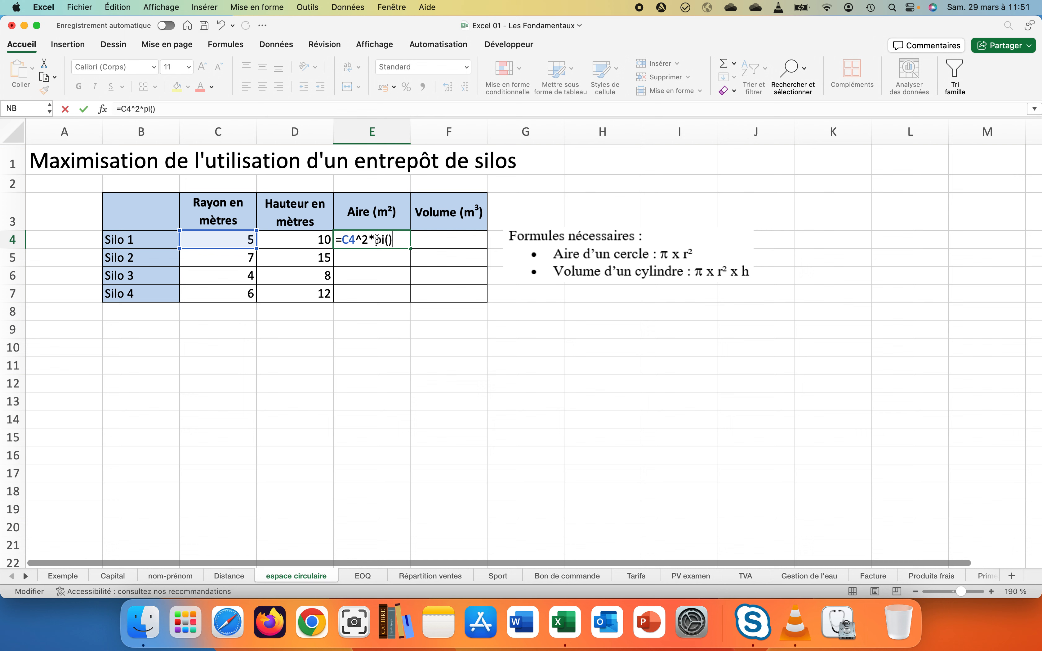
{"action": "key", "text": "Return"}
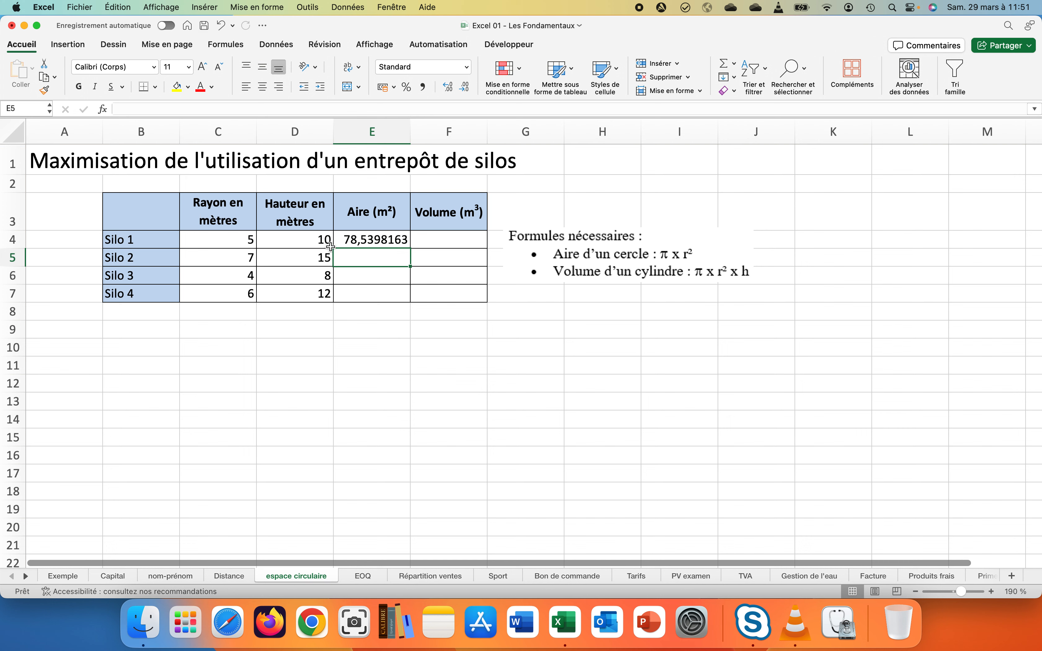
Reduce E4's displayed decimals until Silo 1's area shows 78,54
{"action": "left_click", "coordinate": [354, 242]}
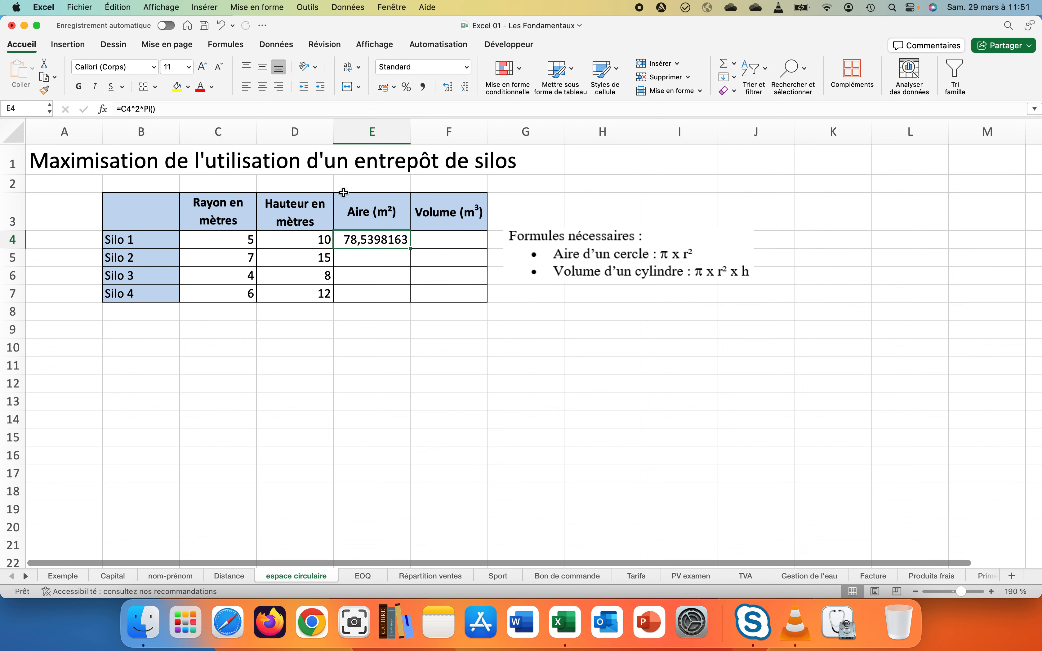
{"action": "left_click", "coordinate": [456, 89]}
{"action": "left_click", "coordinate": [457, 88]}
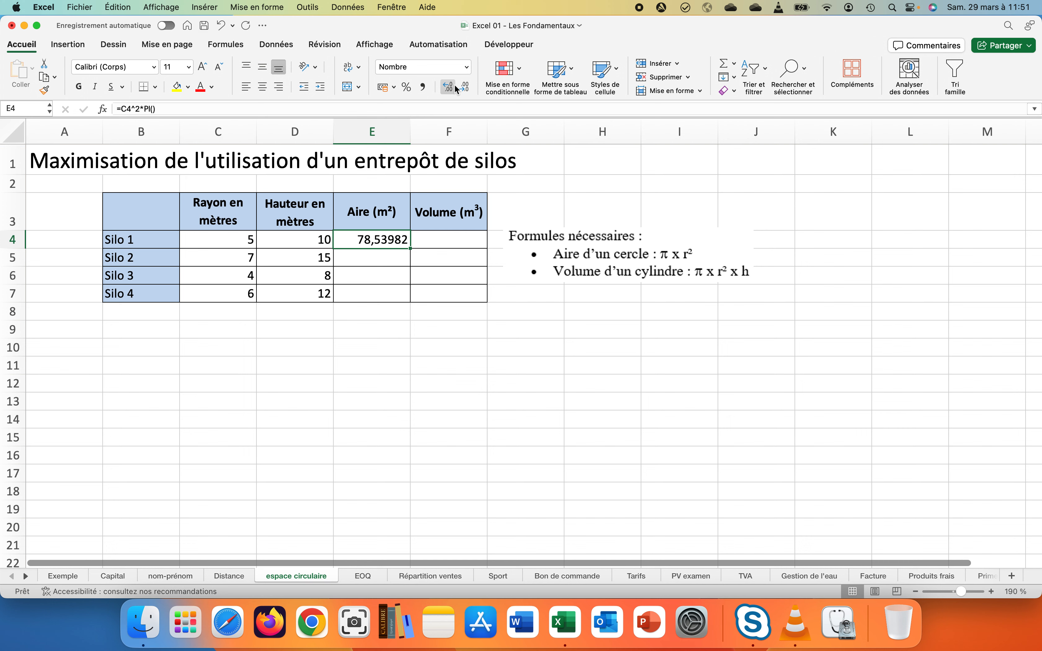
{"action": "left_click", "coordinate": [452, 88]}
{"action": "left_click", "coordinate": [451, 87]}
{"action": "left_click", "coordinate": [464, 87]}
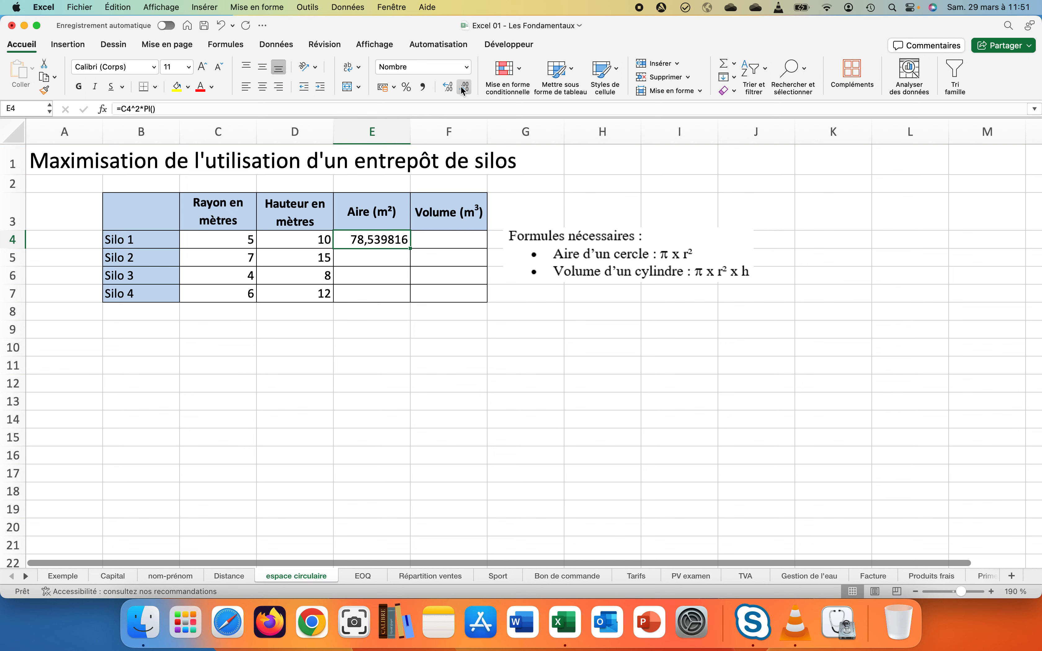
{"action": "left_click", "coordinate": [463, 88]}
{"action": "left_click", "coordinate": [464, 88]}
{"action": "left_click", "coordinate": [464, 88]}
{"action": "left_click", "coordinate": [464, 87]}
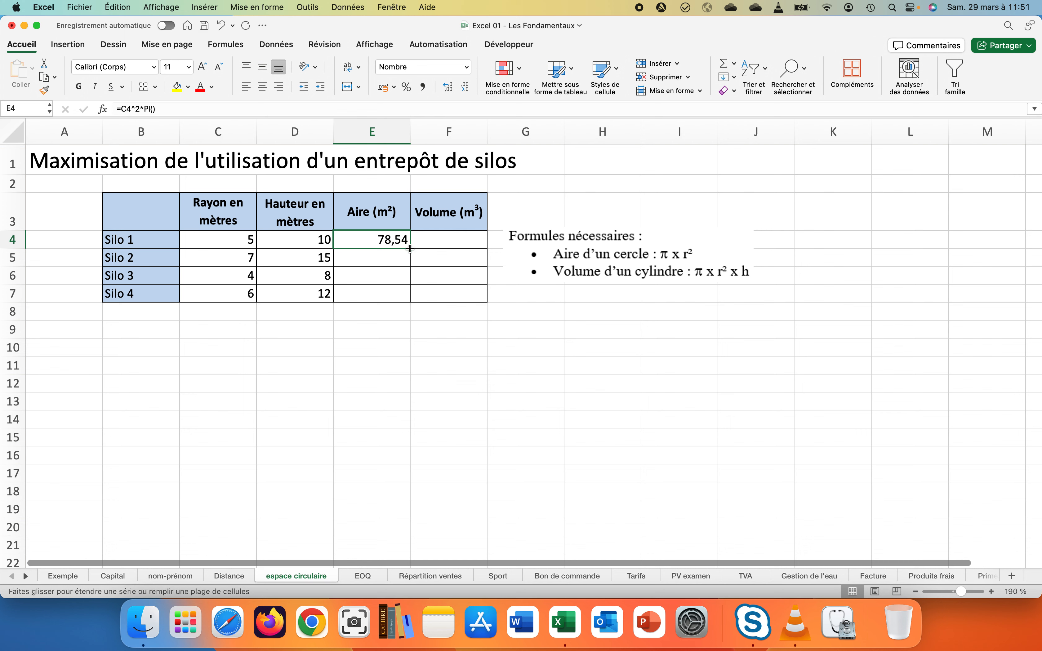
Fill E4's area formula down to E7, giving 153,94, 50,27 and 113,10
{"action": "double_click", "coordinate": [409, 248]}
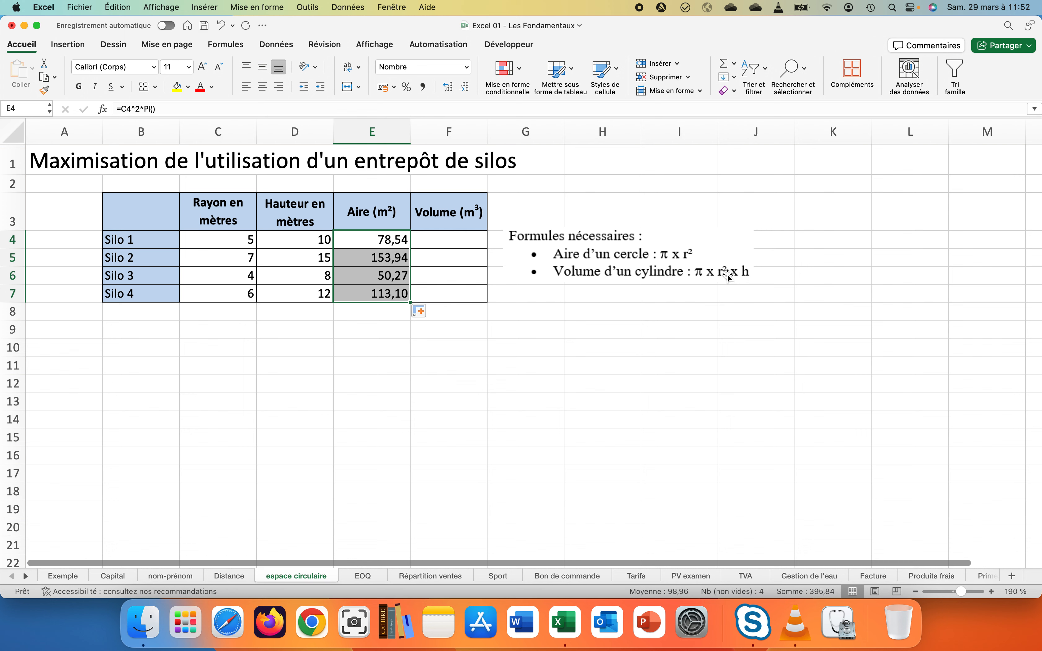
Enter =E4*D4 in F4 and fill it down to F7 for all four silo volumes
{"action": "left_click", "coordinate": [441, 241]}
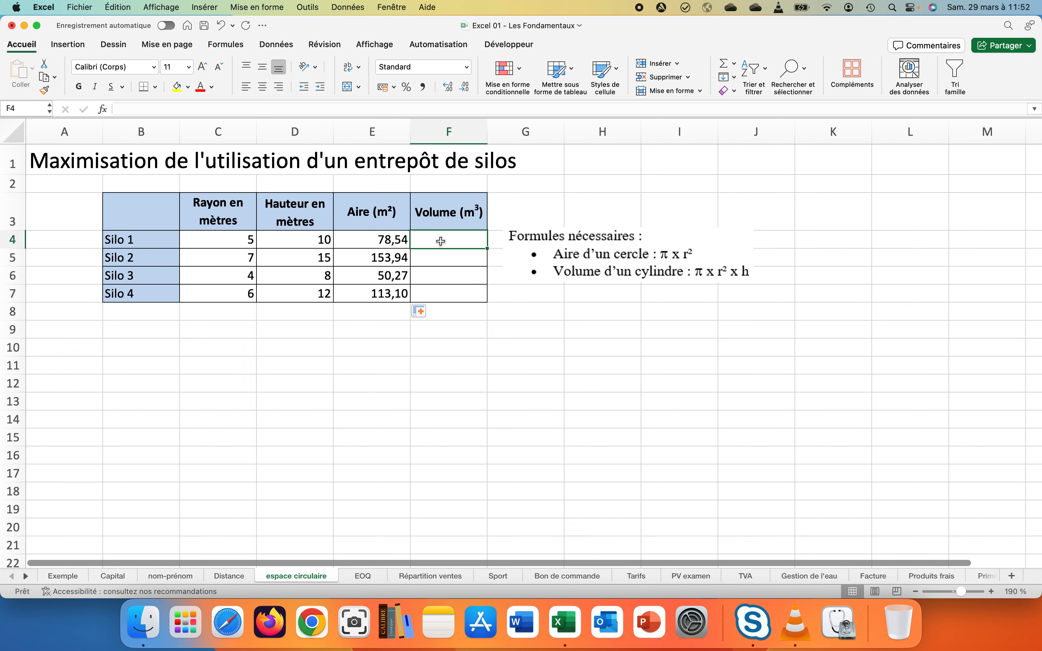
{"action": "type", "text": "="}
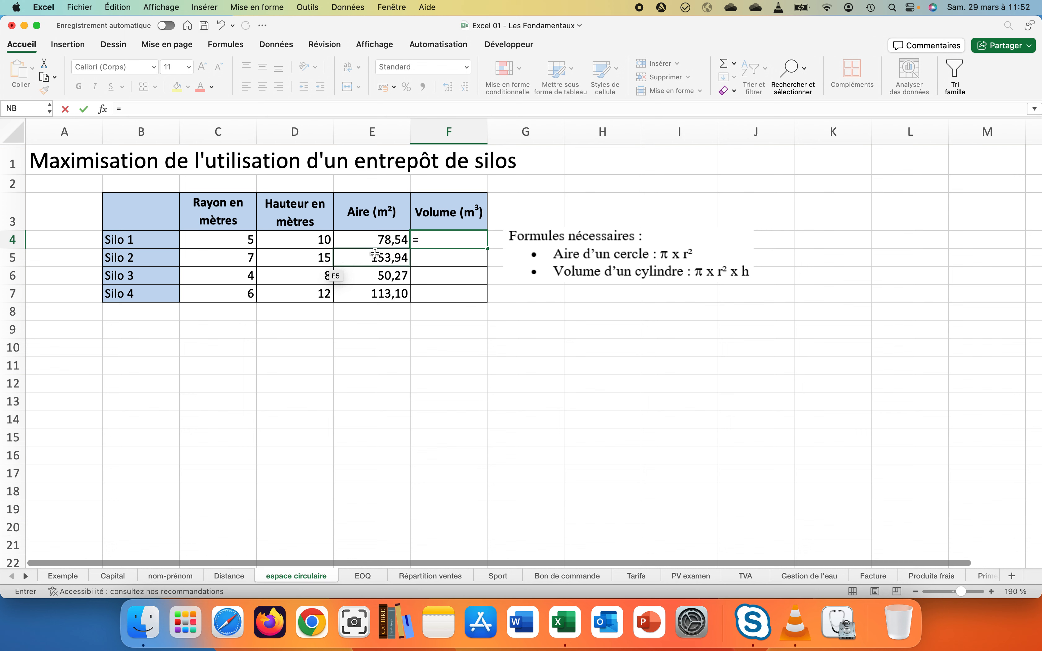
{"action": "left_click", "coordinate": [383, 239]}
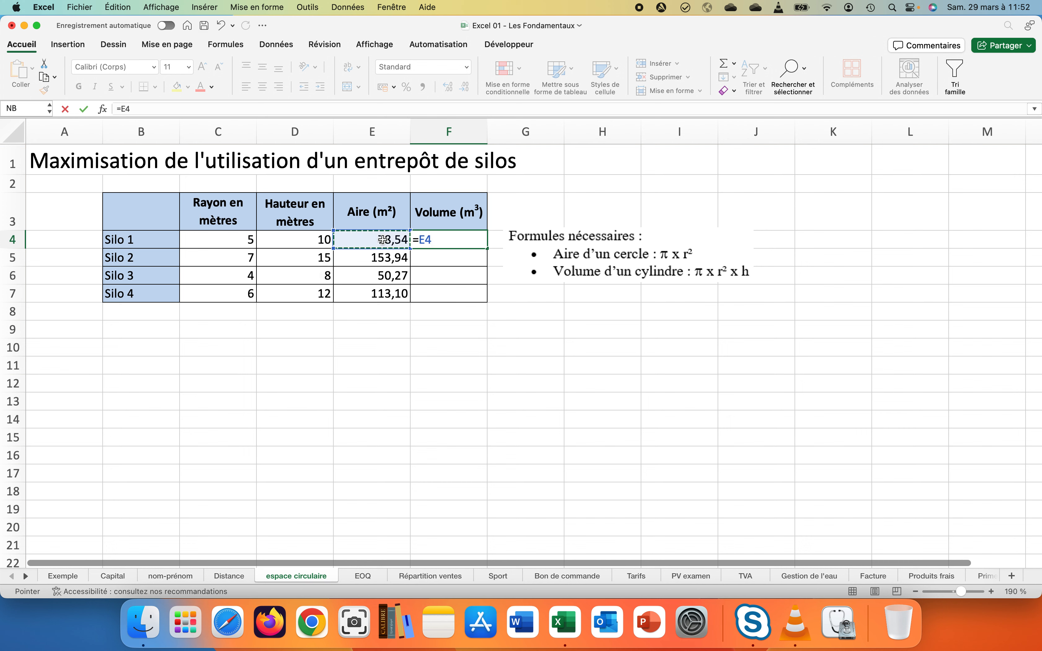
{"action": "type", "text": "*"}
{"action": "left_click", "coordinate": [298, 245]}
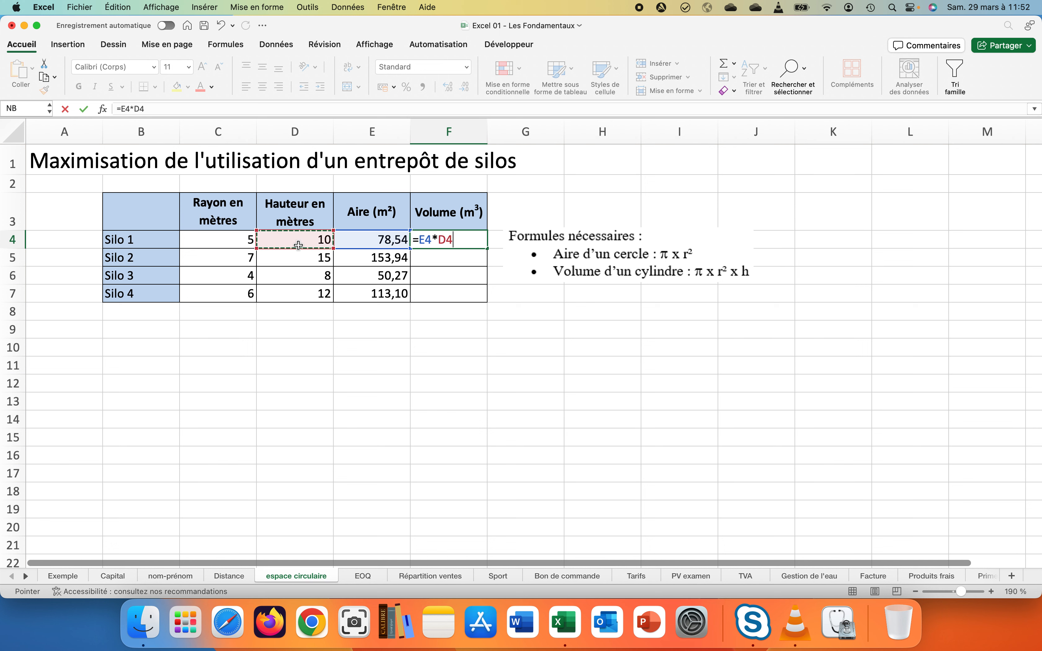
{"action": "key", "text": "Return"}
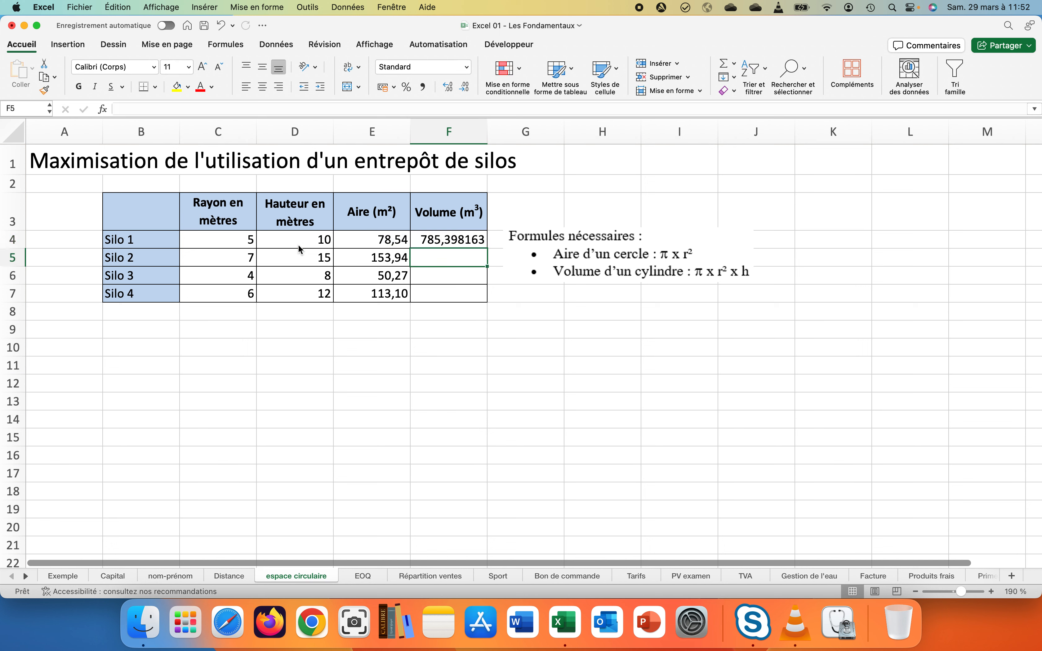
{"action": "left_click", "coordinate": [420, 242]}
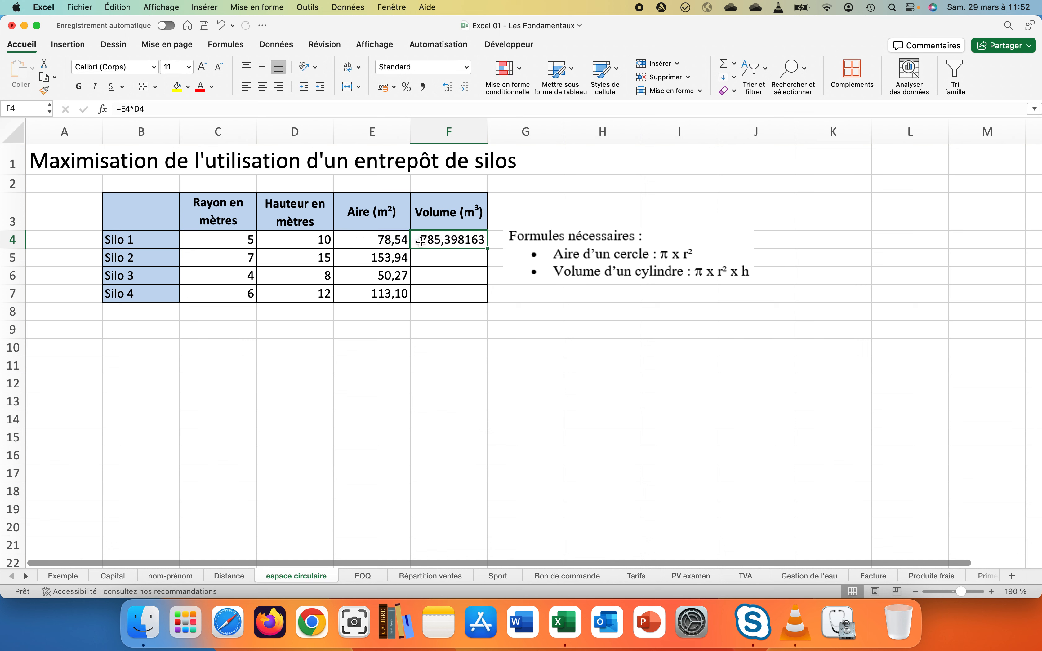
{"action": "double_click", "coordinate": [487, 248]}
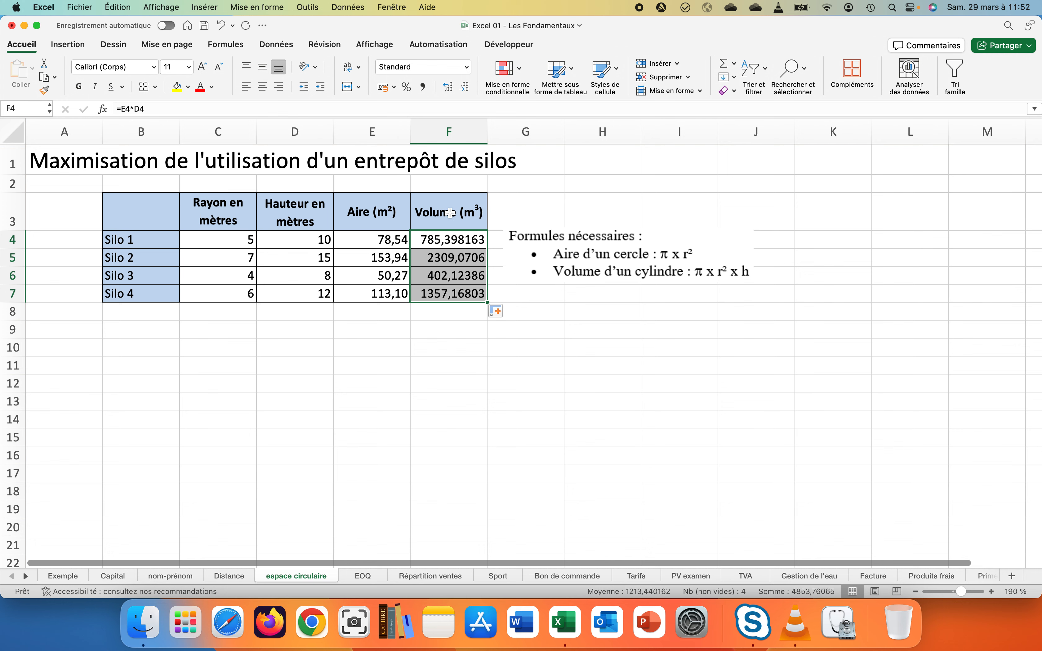
Format volumes in F4:F7 to two decimals, e.g. 785,40 and 1357,17
{"action": "left_click", "coordinate": [448, 88]}
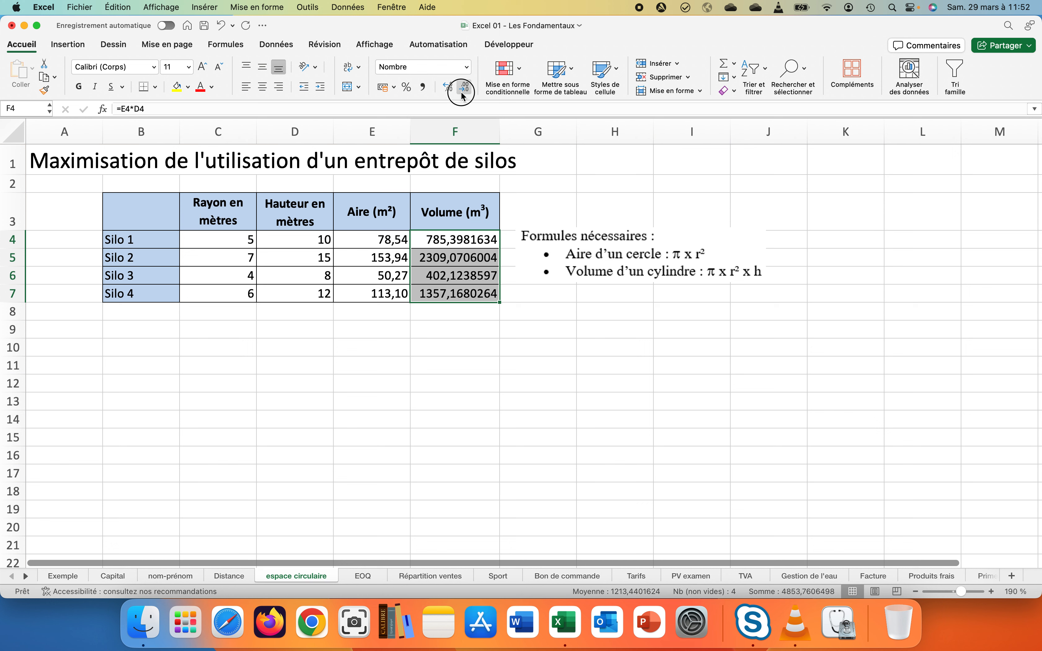
{"action": "left_click", "coordinate": [461, 89]}
{"action": "left_click", "coordinate": [461, 88]}
{"action": "left_click", "coordinate": [461, 89]}
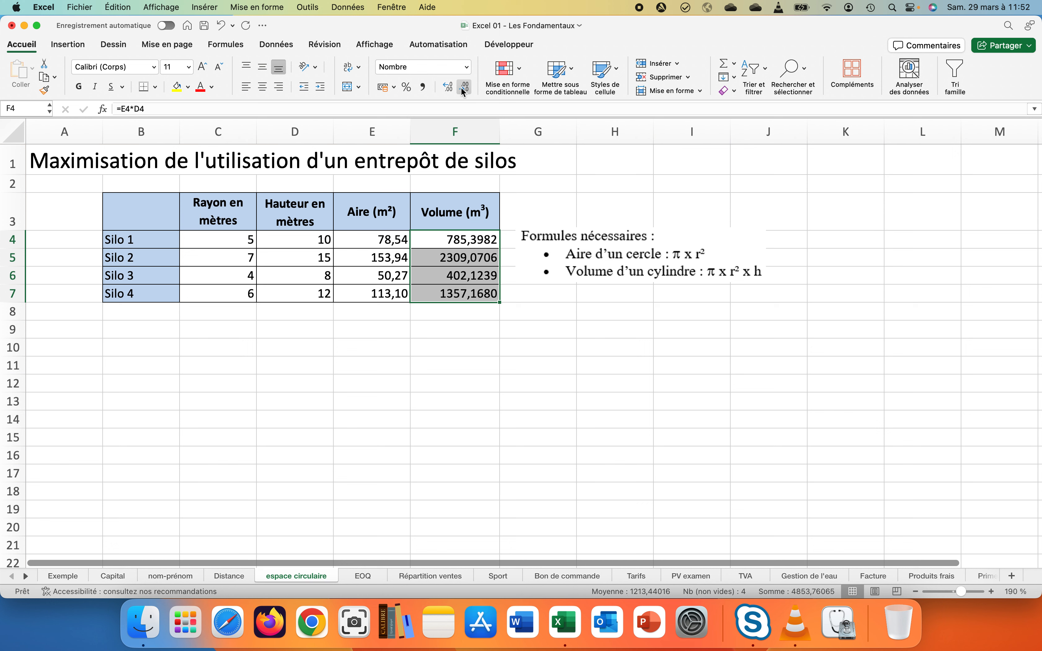
{"action": "left_click", "coordinate": [461, 88]}
{"action": "left_click", "coordinate": [461, 87]}
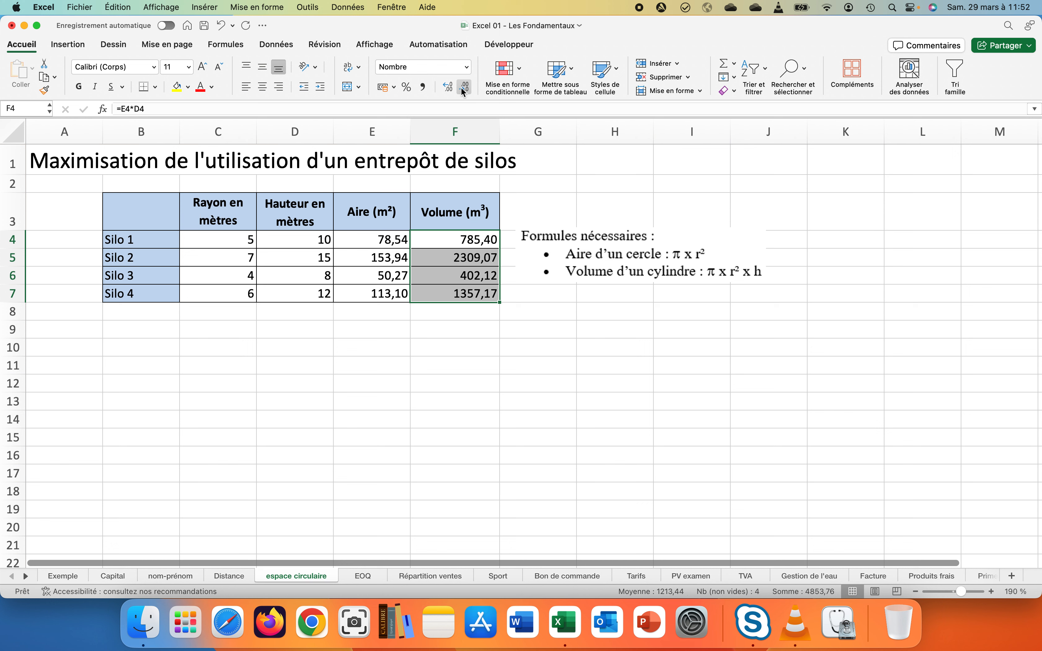